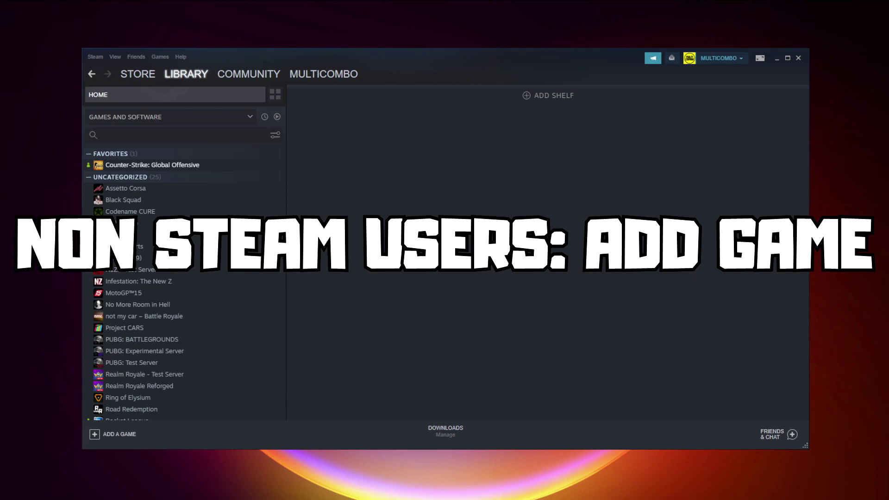
- Add YOUR PROBLEMATIC GAME to the Steam library as a non-Steam game
click(117, 436)
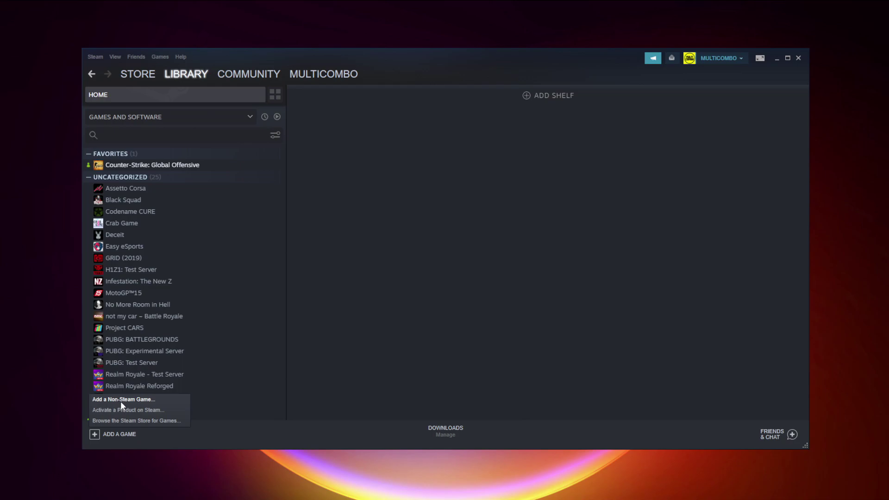
click(121, 401)
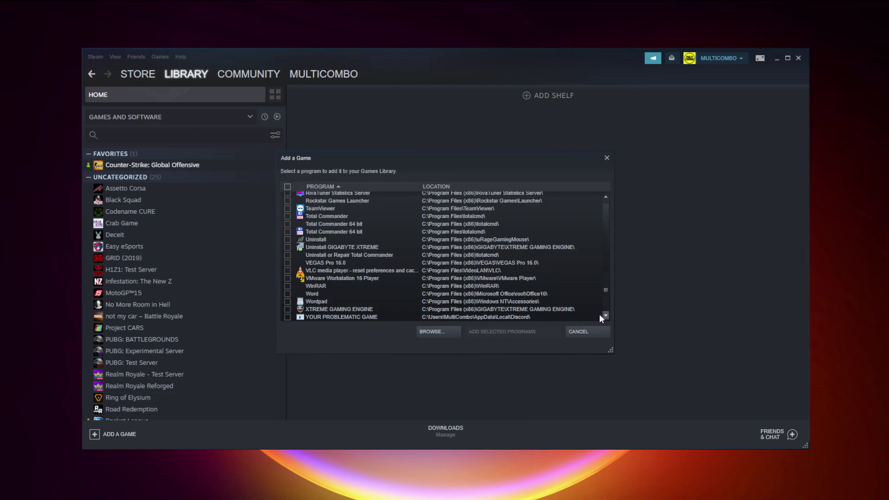
click(329, 317)
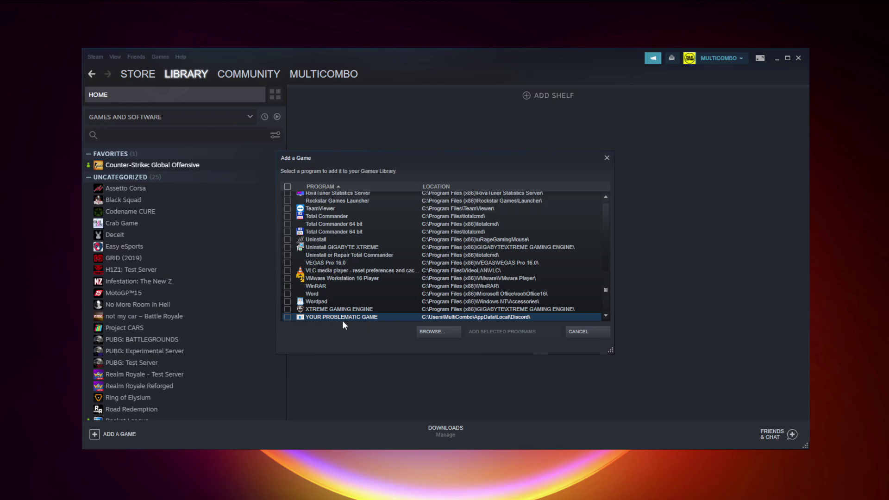
click(287, 318)
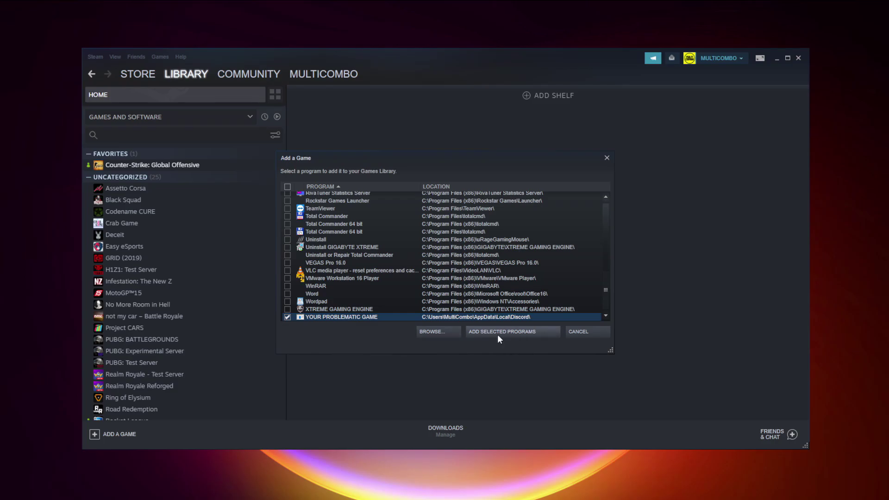
click(519, 335)
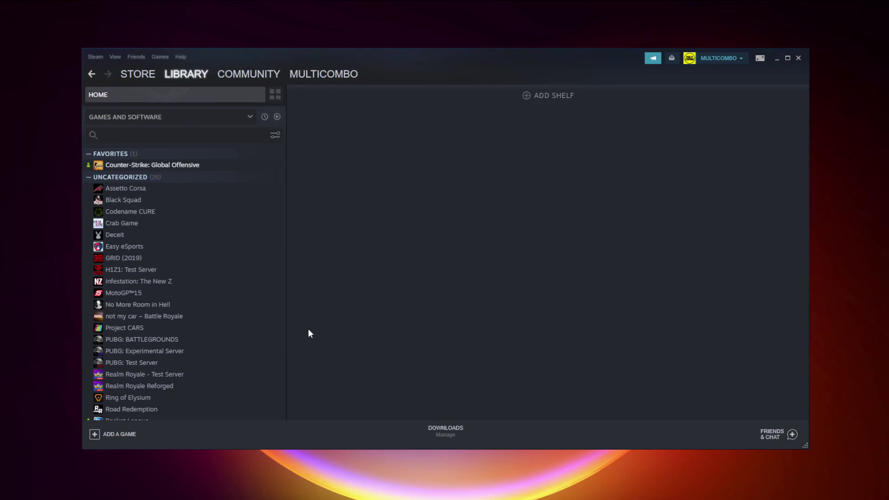
- Open the YOUR PROBLEMATIC GAME page in the library
scroll(257, 299, down, 4)
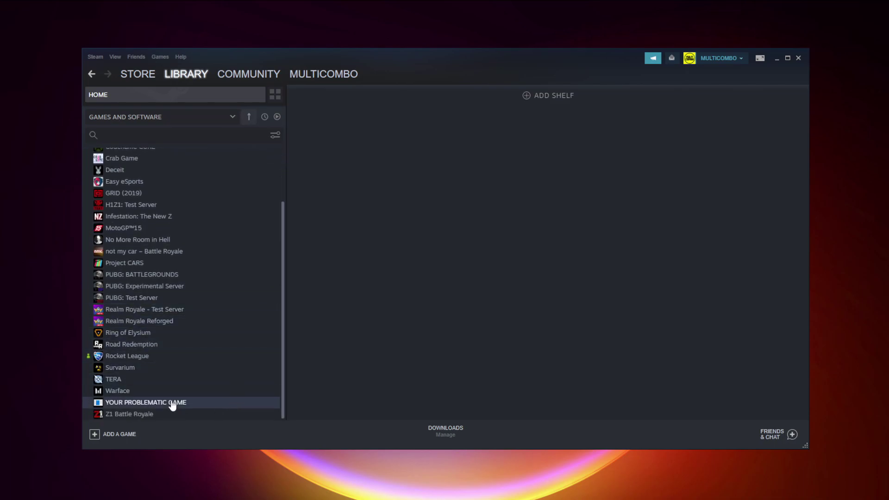
click(172, 404)
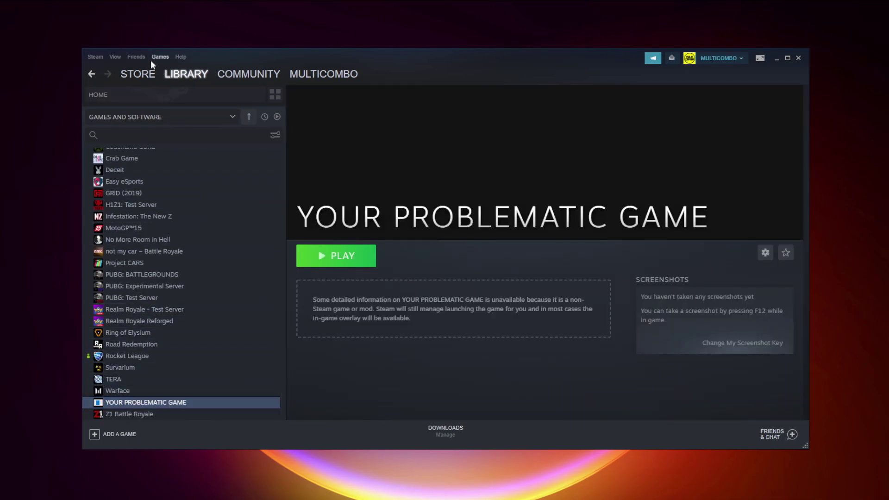
click(93, 57)
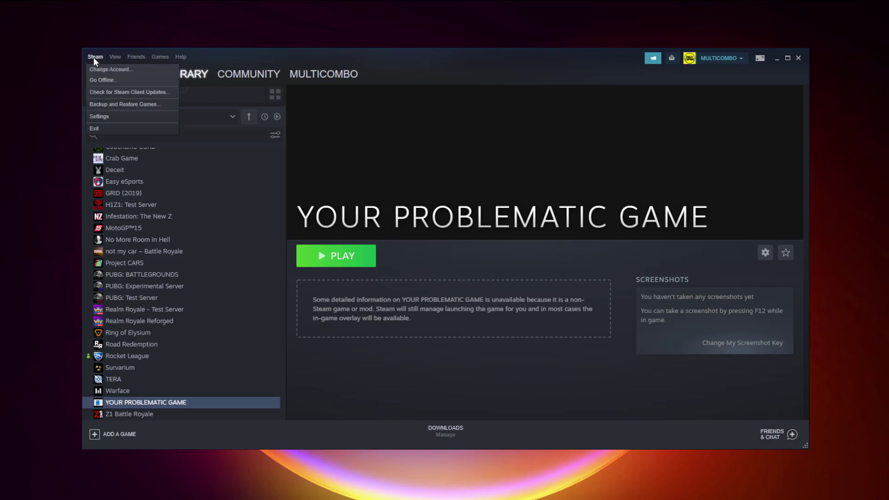
- Open General Controller Settings from the Controller page of Steam's settings
click(112, 118)
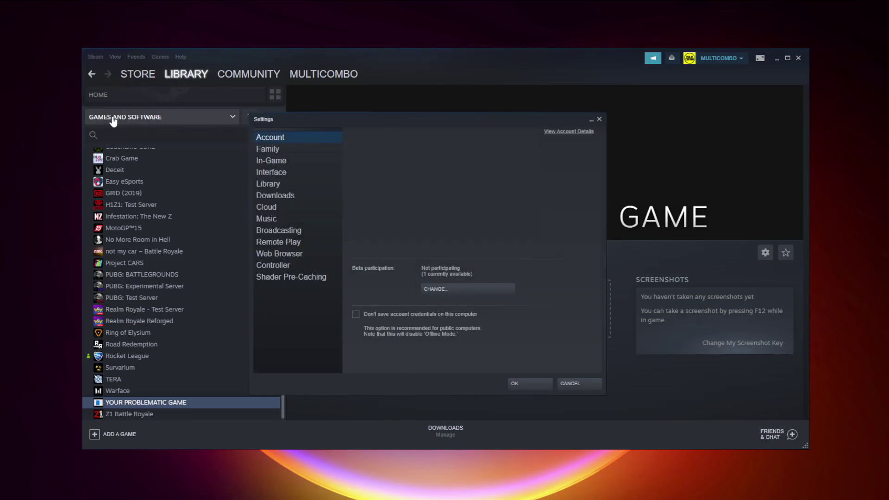
click(292, 266)
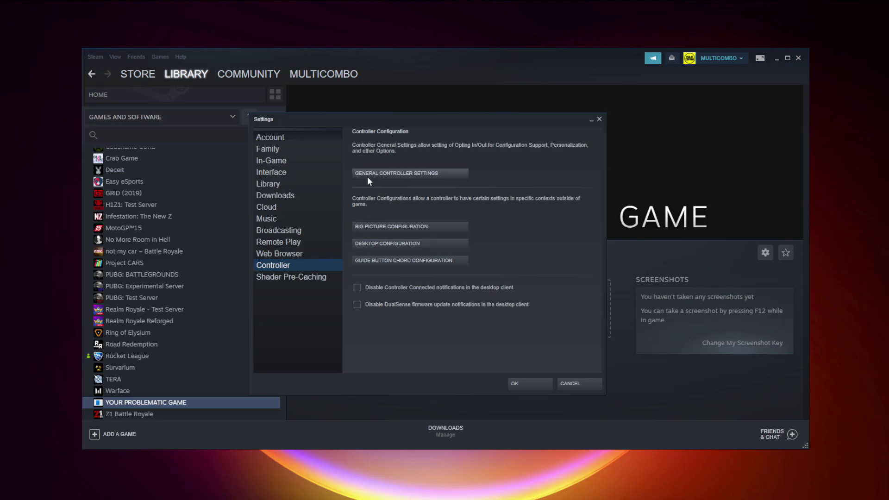
click(411, 175)
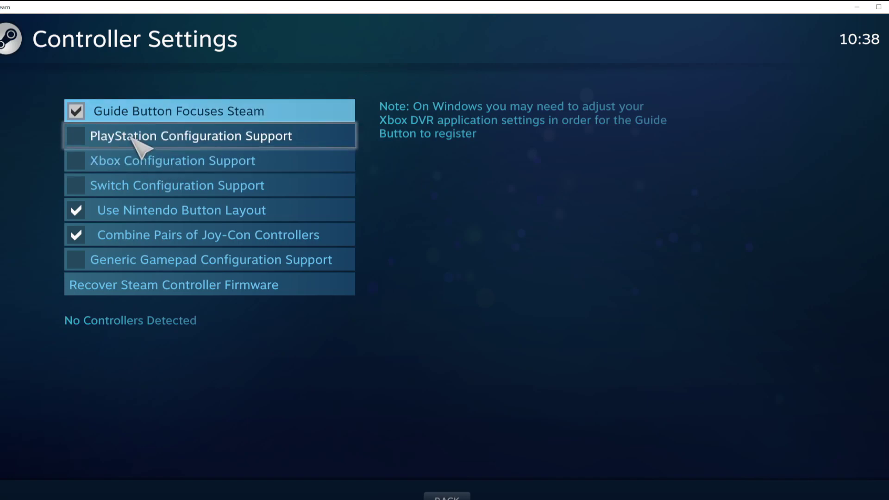
- Enable Xbox Configuration Support and calibrate the detected Xbox 360 Controller
click(82, 159)
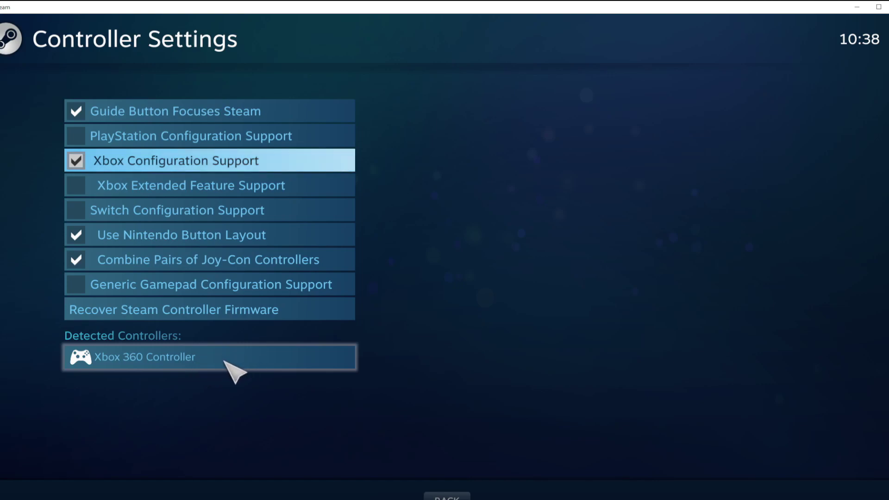
click(245, 361)
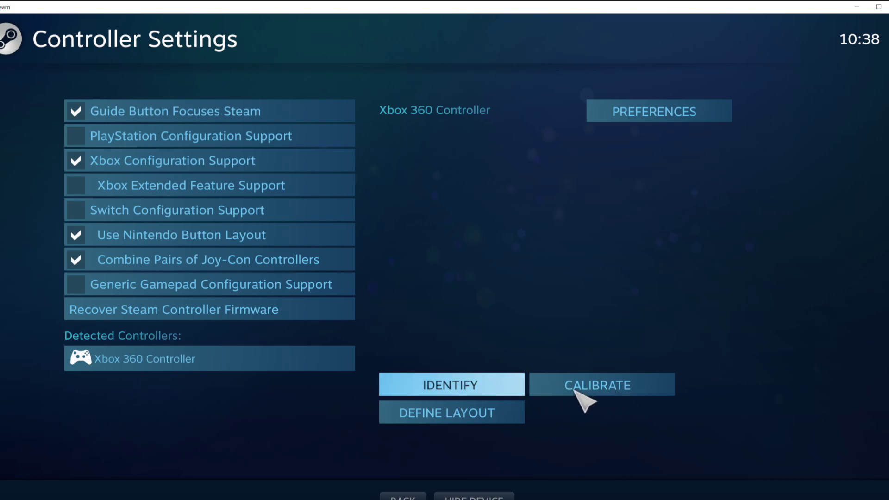
click(602, 390)
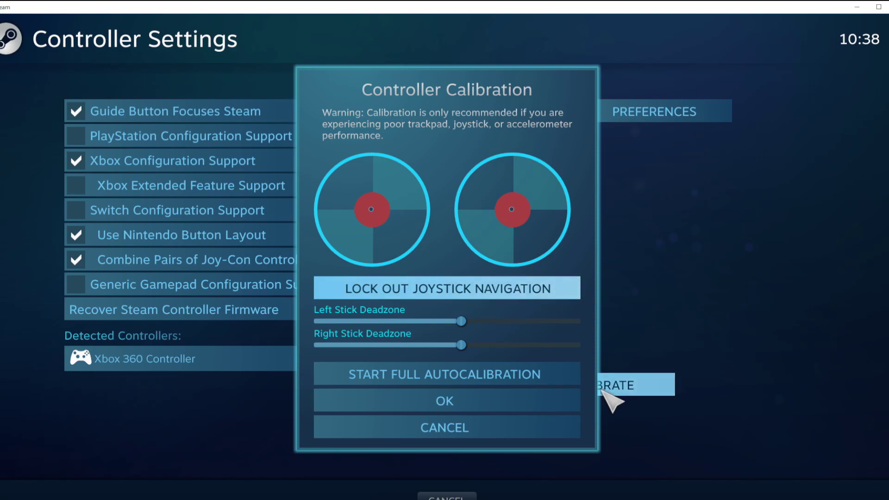
click(505, 401)
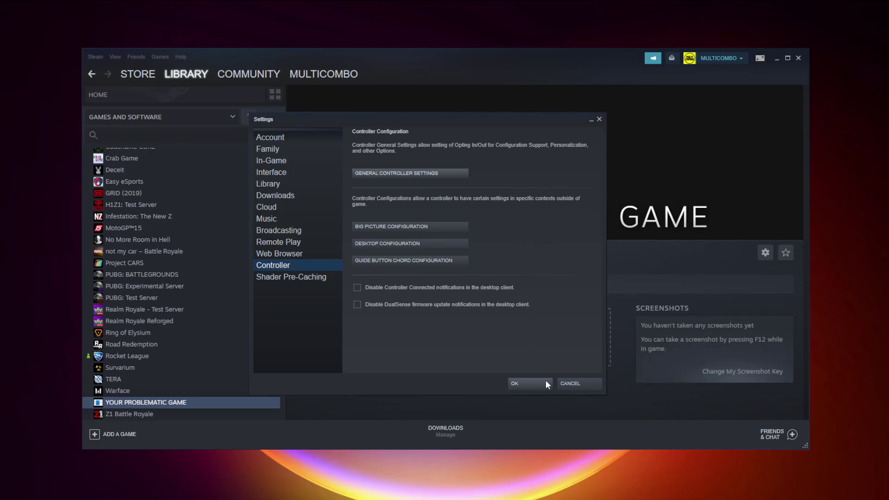
- Save the settings with OK and close the Settings window
click(530, 383)
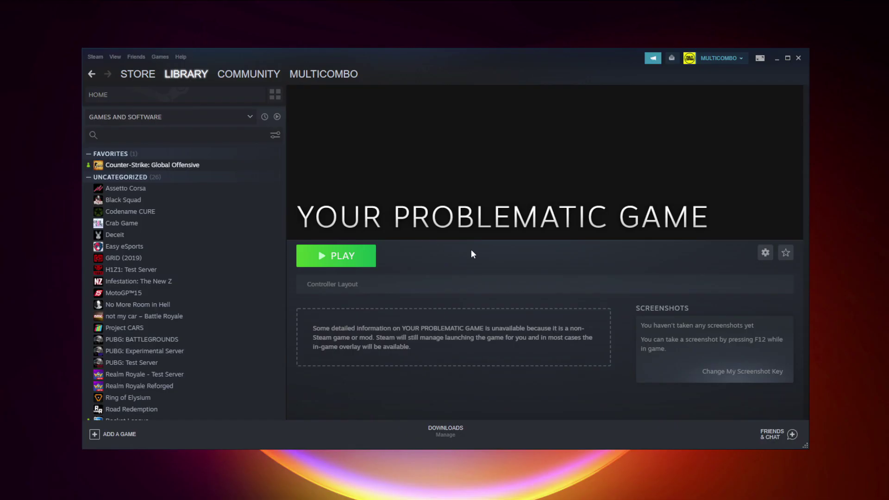
- Switch to Big Picture Mode and open Counter-Strike's page from the library
click(761, 59)
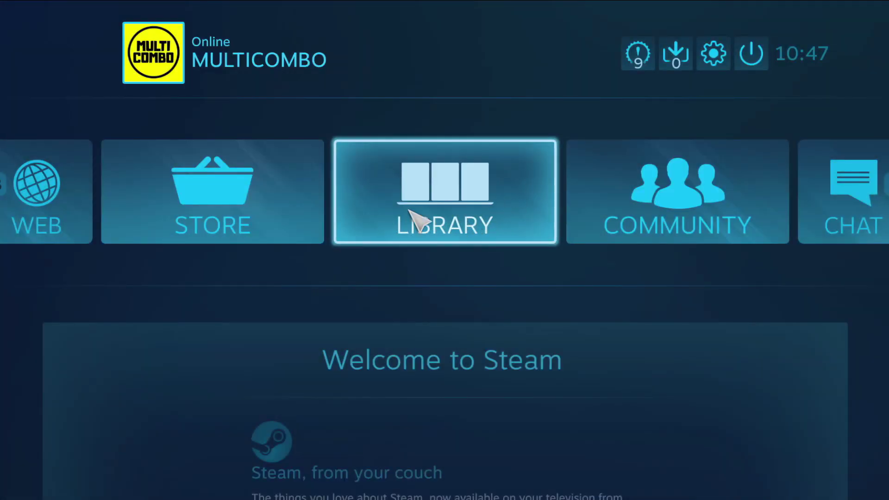
click(457, 233)
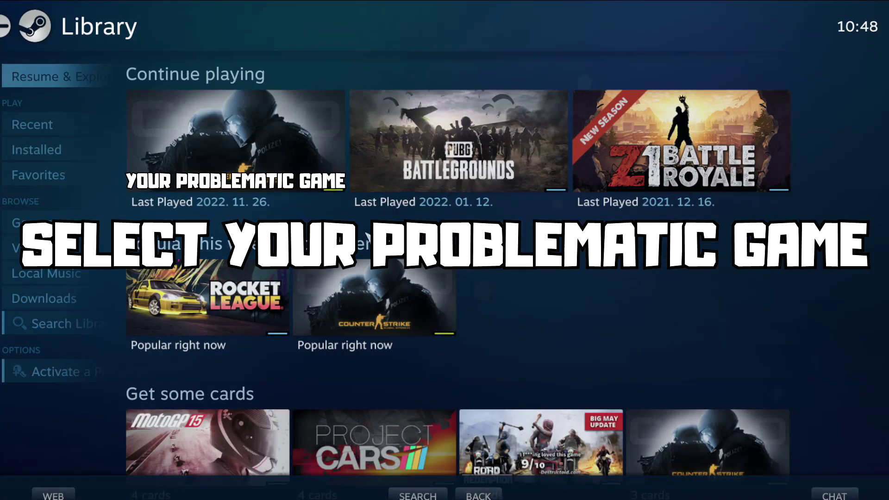
click(227, 191)
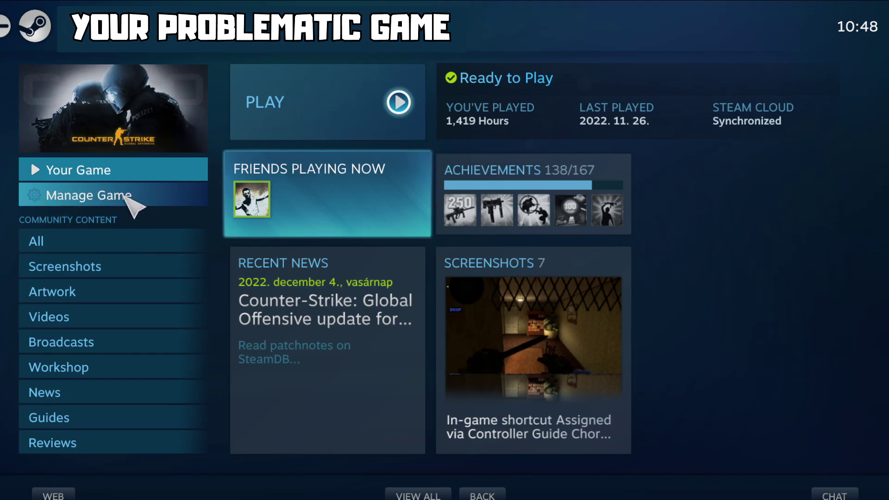
- Set Counter-Strike's per-game Steam Input setting to Forced Off and return to its overview
click(124, 195)
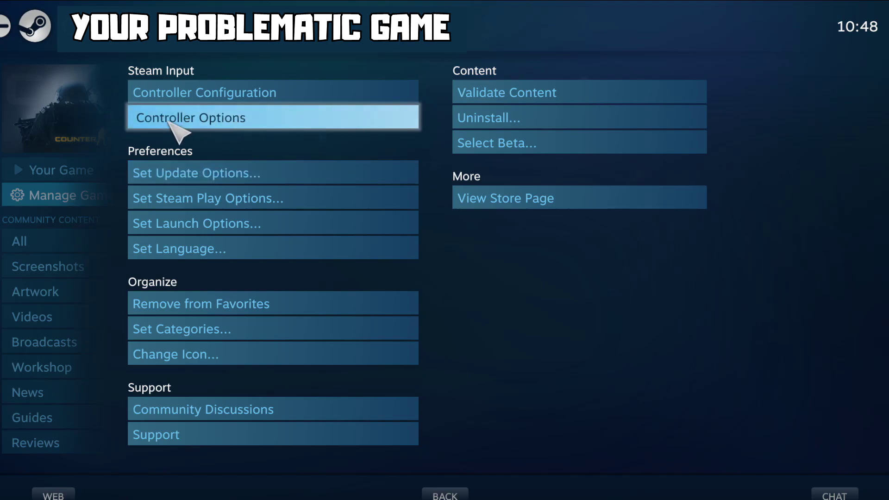
click(252, 119)
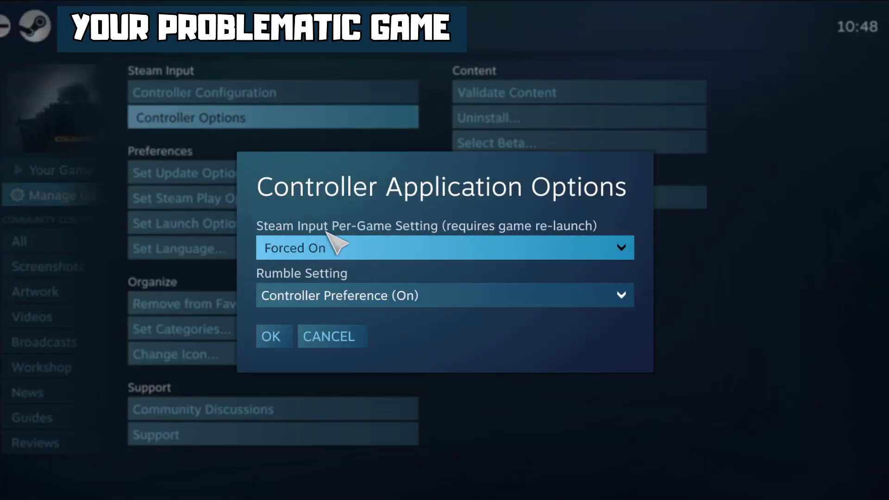
click(416, 248)
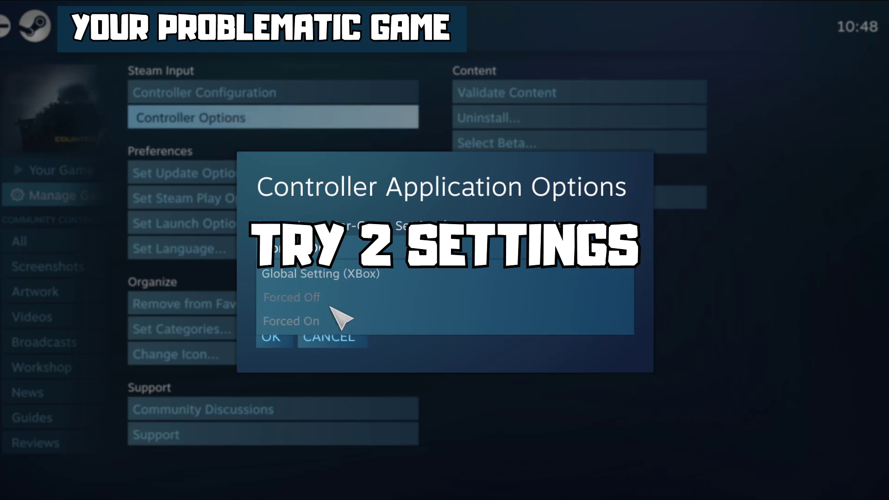
click(308, 299)
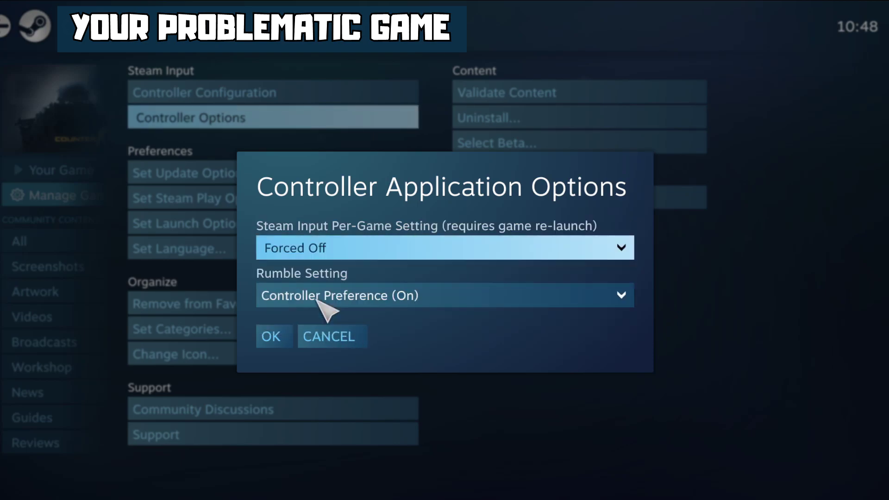
click(278, 345)
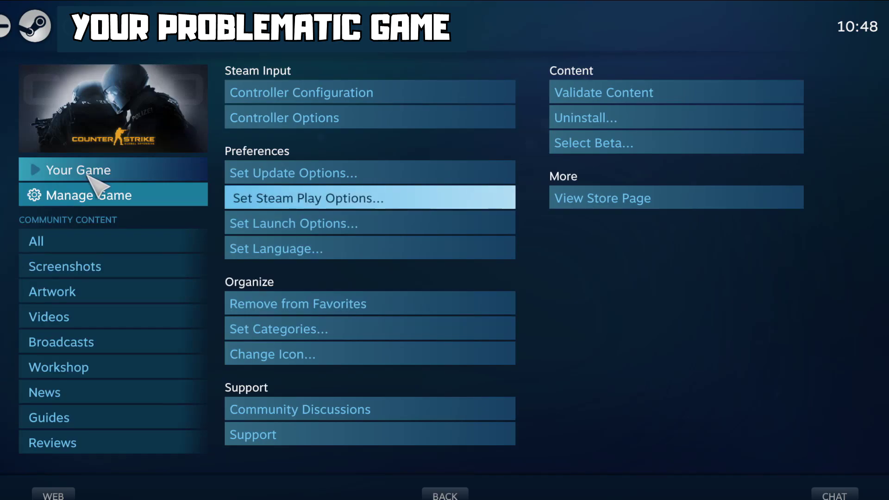
click(91, 173)
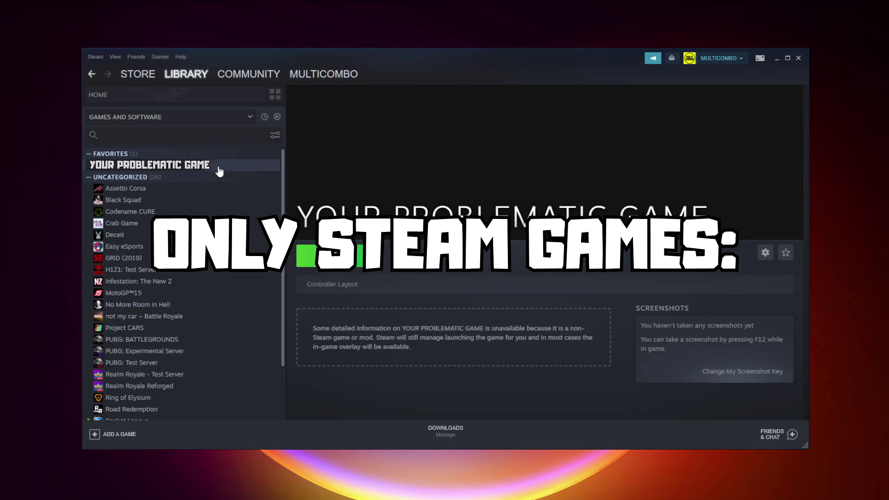
- Set Counter-Strike: Global Offensive's controller override to Disable Steam Input in its Properties
right_click(217, 166)
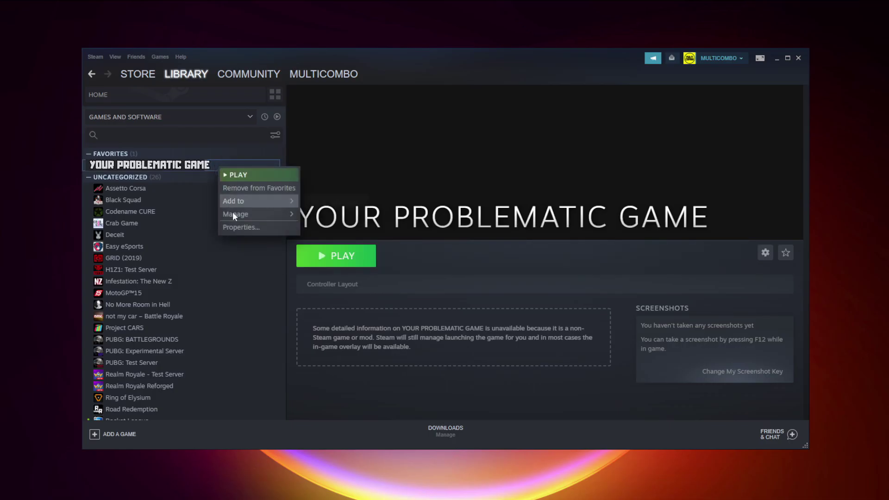
click(264, 227)
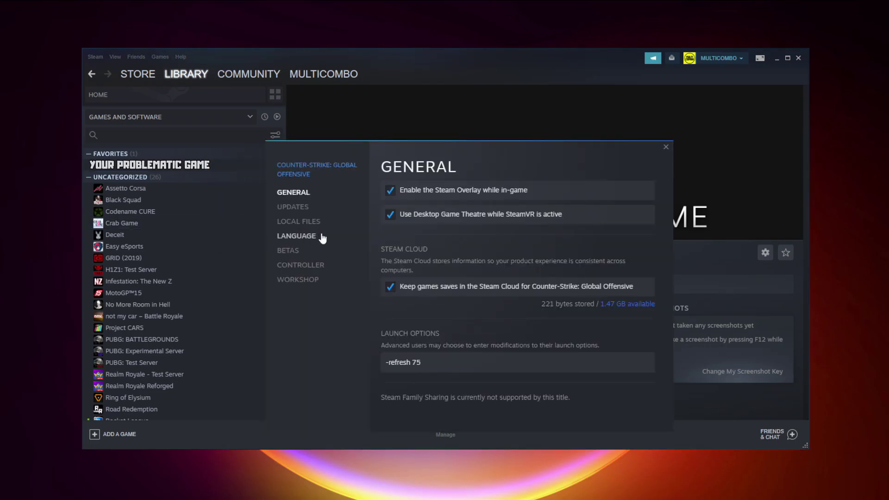
click(305, 265)
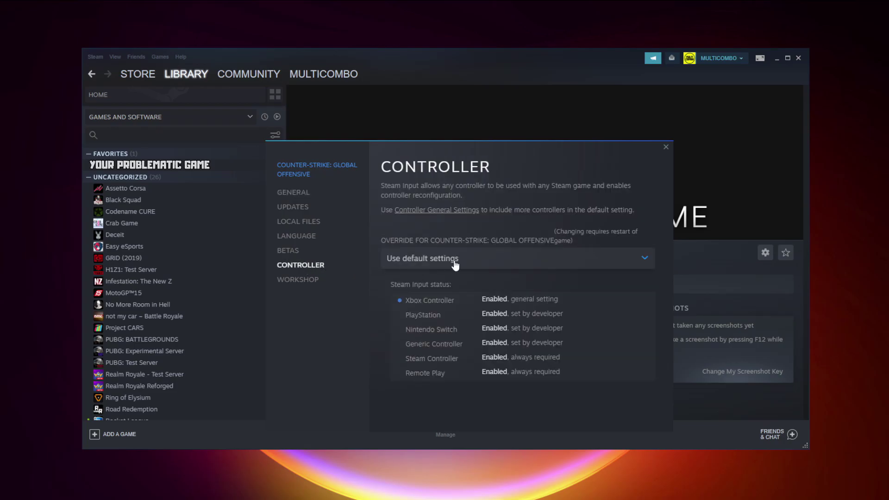
click(456, 263)
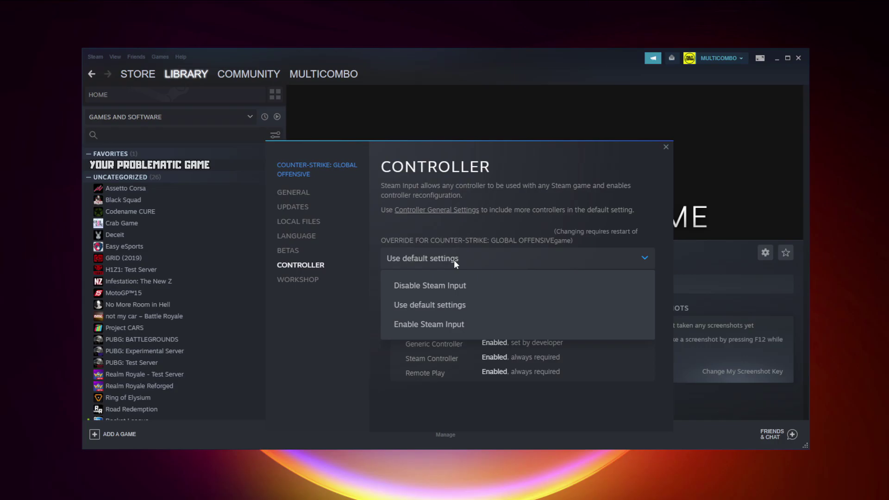
click(449, 286)
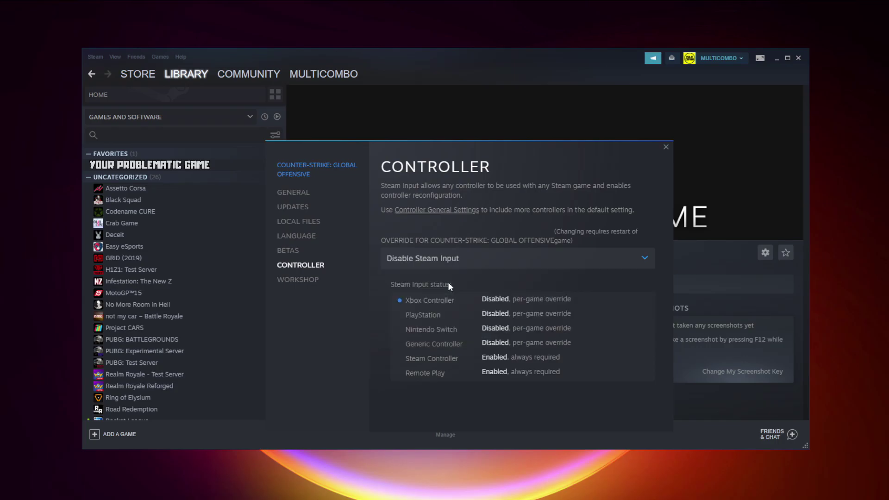
click(666, 148)
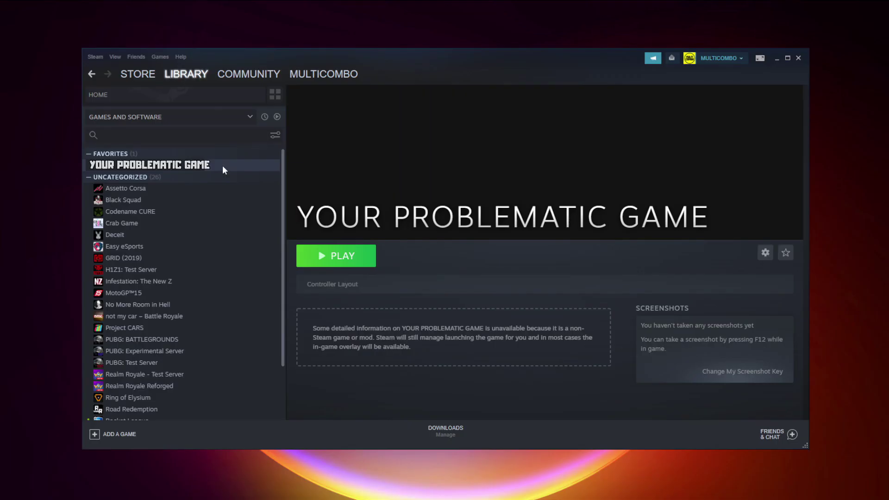
- Change the game's controller override in Properties to Enable Steam Input
right_click(222, 166)
click(258, 227)
click(320, 270)
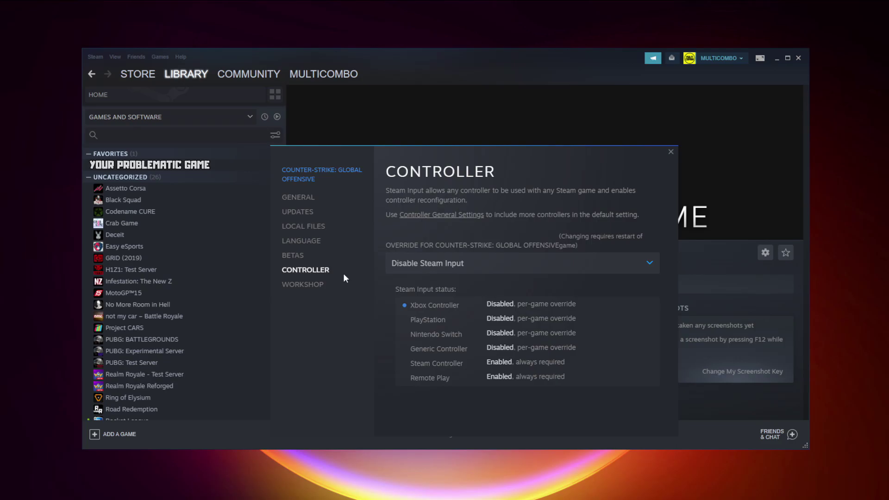
click(452, 262)
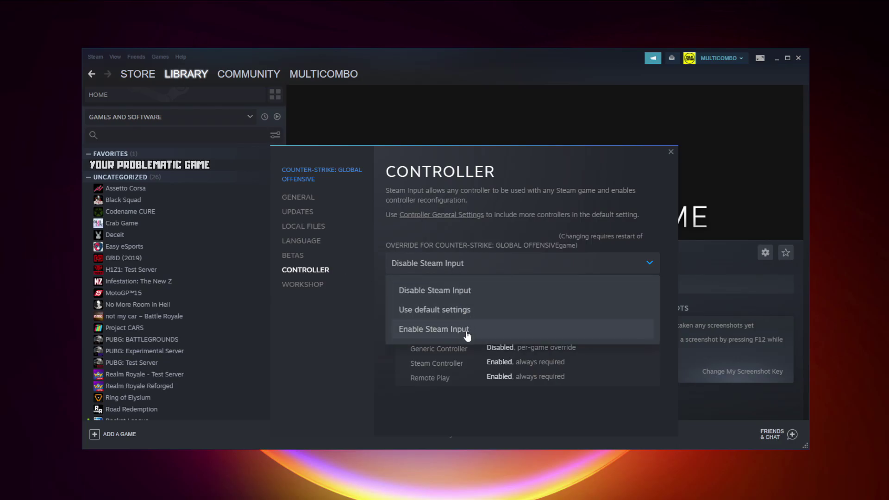
click(494, 333)
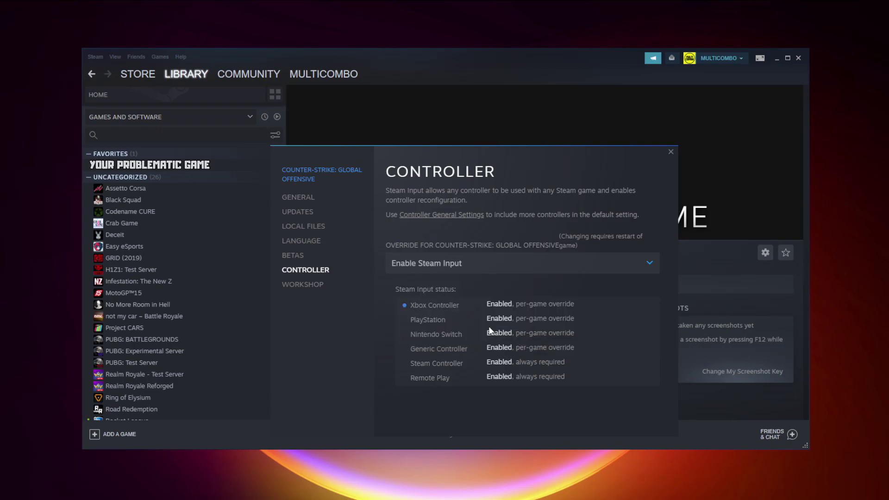